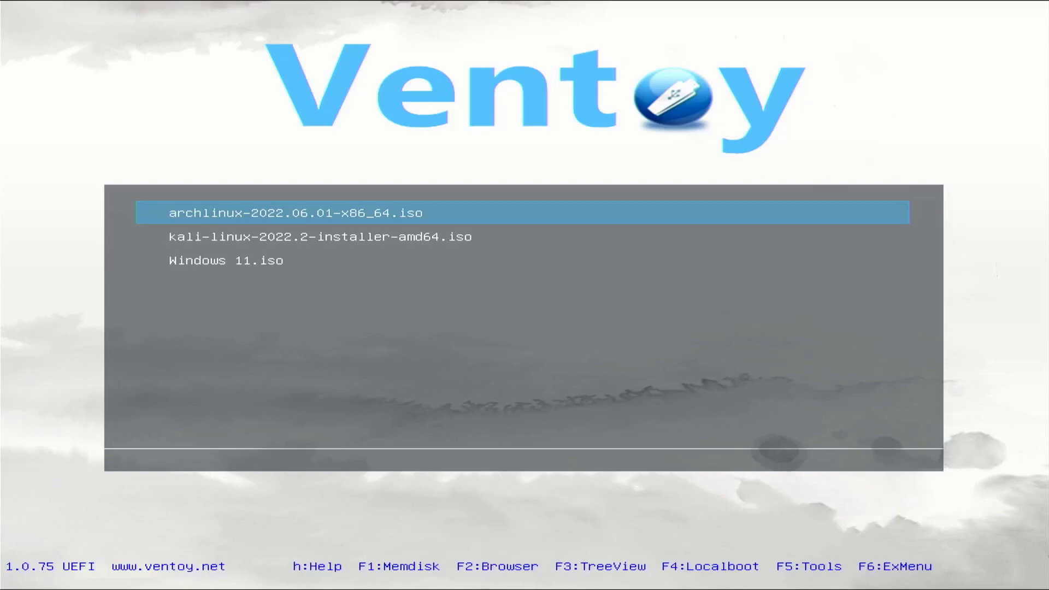
Step: Cycle through the archlinux, kali-linux and Windows 11.iso boot entries, ending on Windows 11.iso
key(Down)
key(Down)
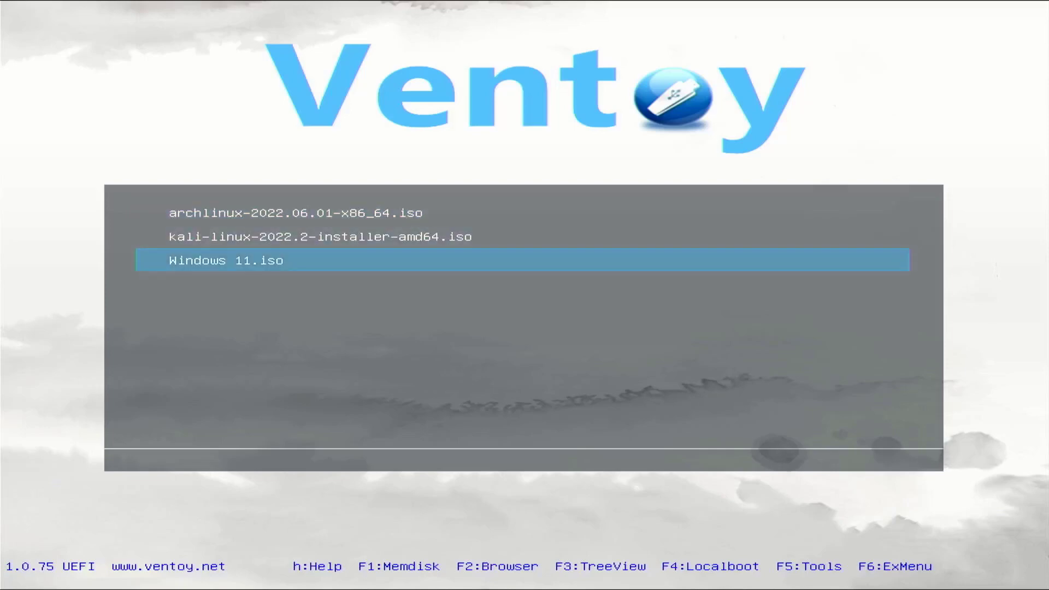
key(Up)
key(Down)
key(Up)
key(Up)
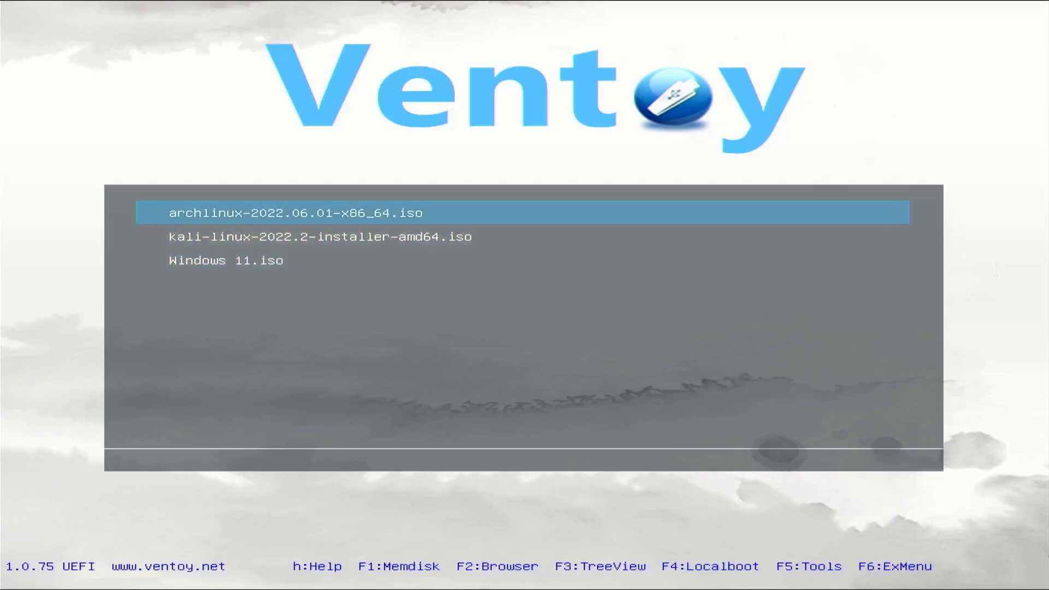
key(Down)
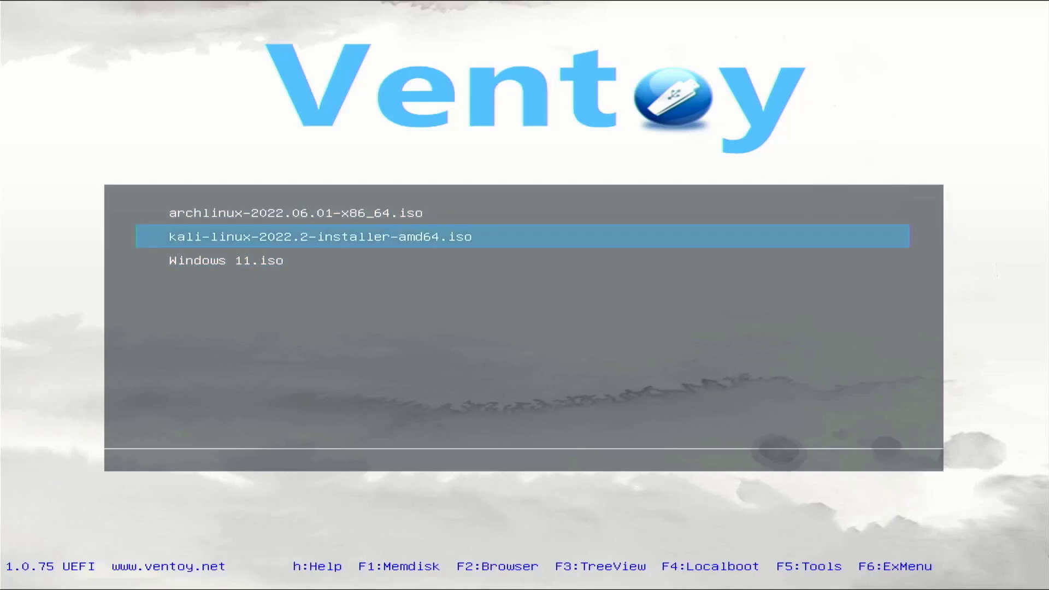
key(Up)
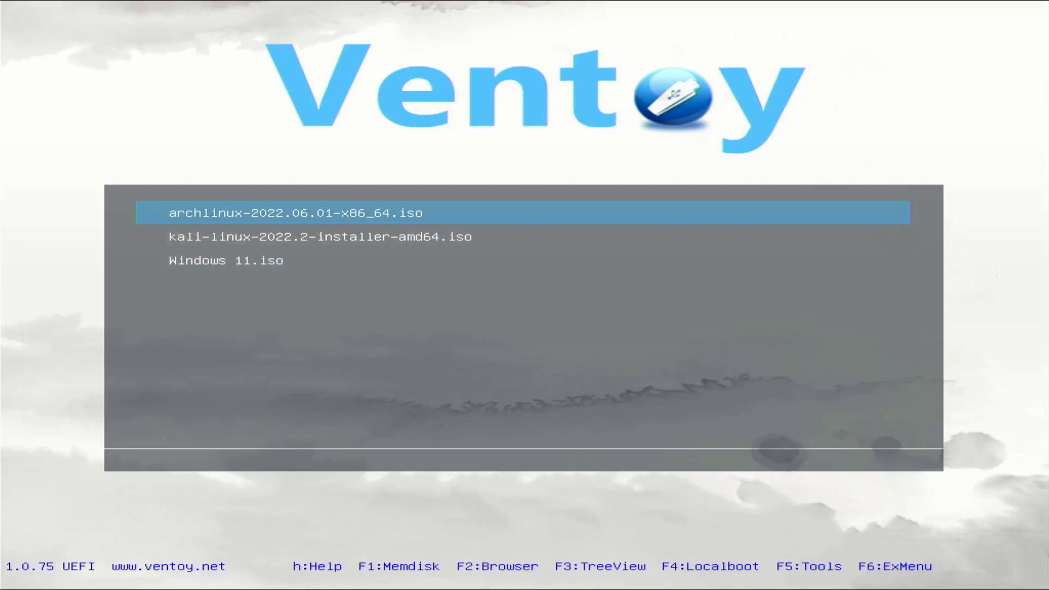
key(Down)
key(Down)
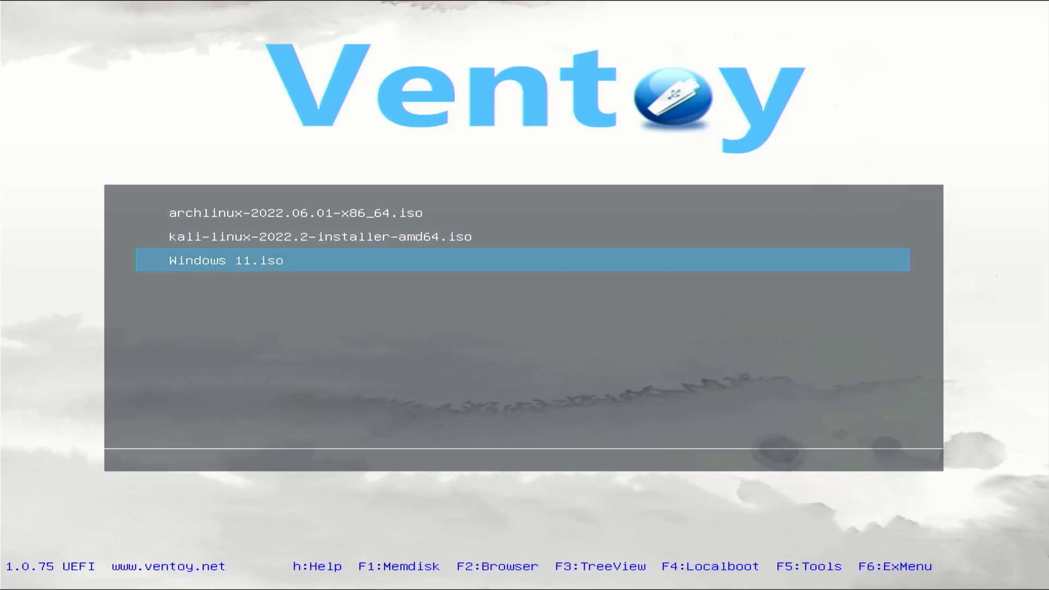
key(Up)
key(Down)
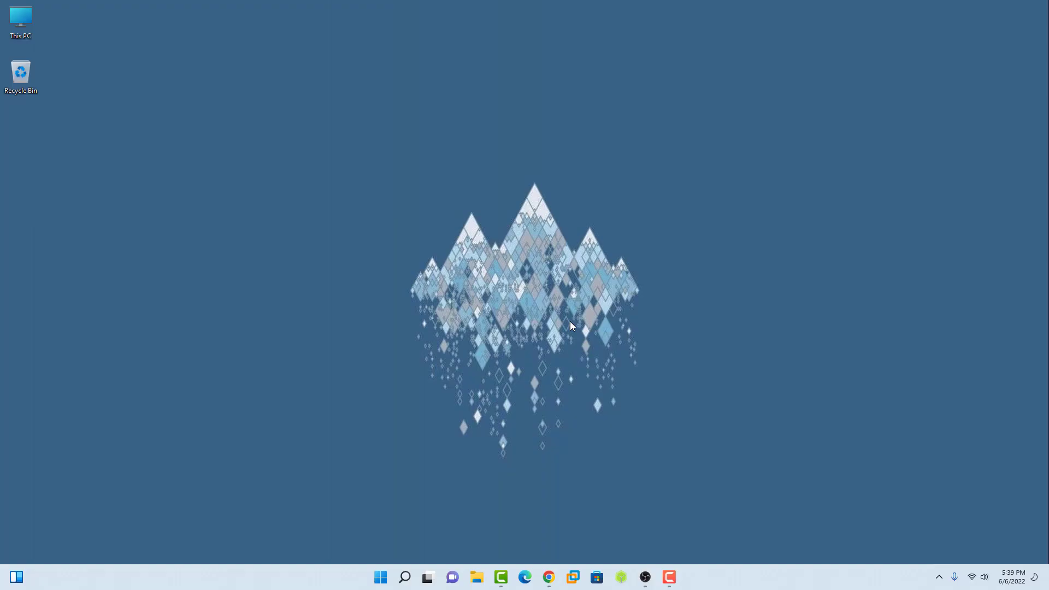
Step: Open ventoy.net in Chrome and go to the version 1.0.75 Downloads page
click(549, 578)
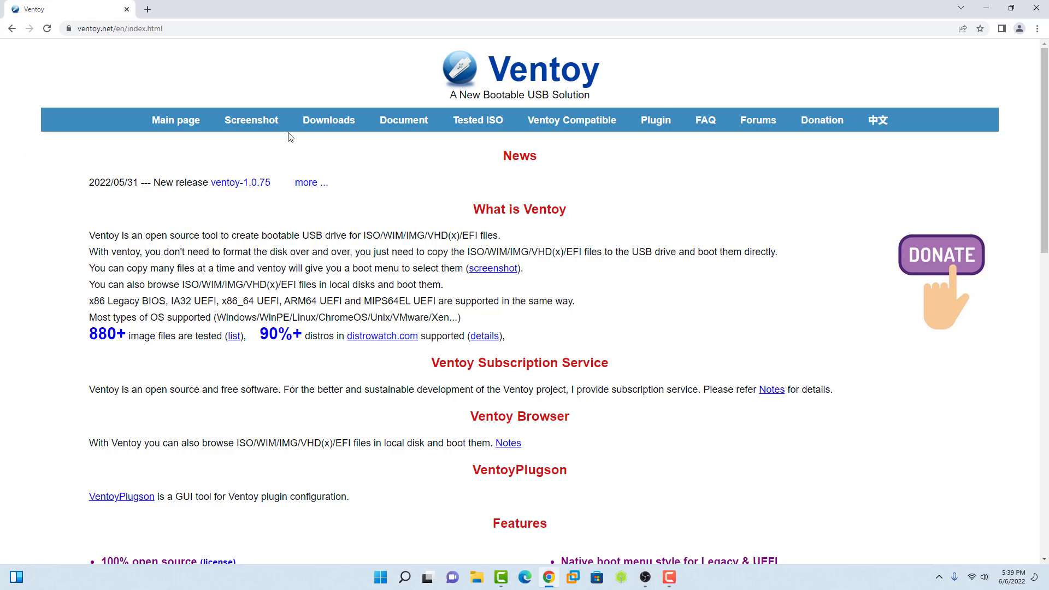
click(322, 129)
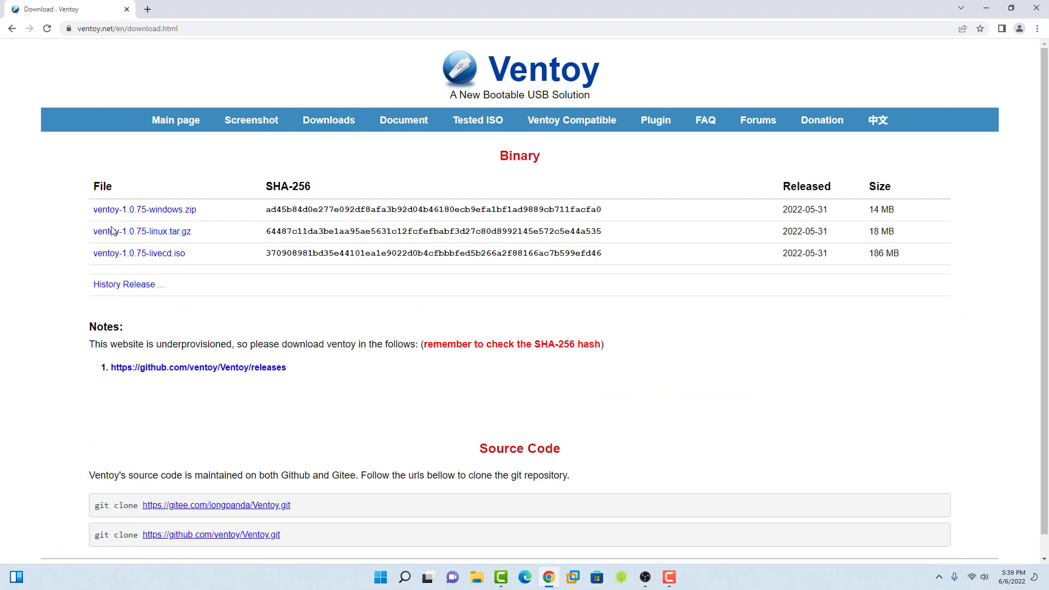
Step: Download ventoy-1.0.75-windows.zip from the GitHub 1.0.75 release assets
click(159, 210)
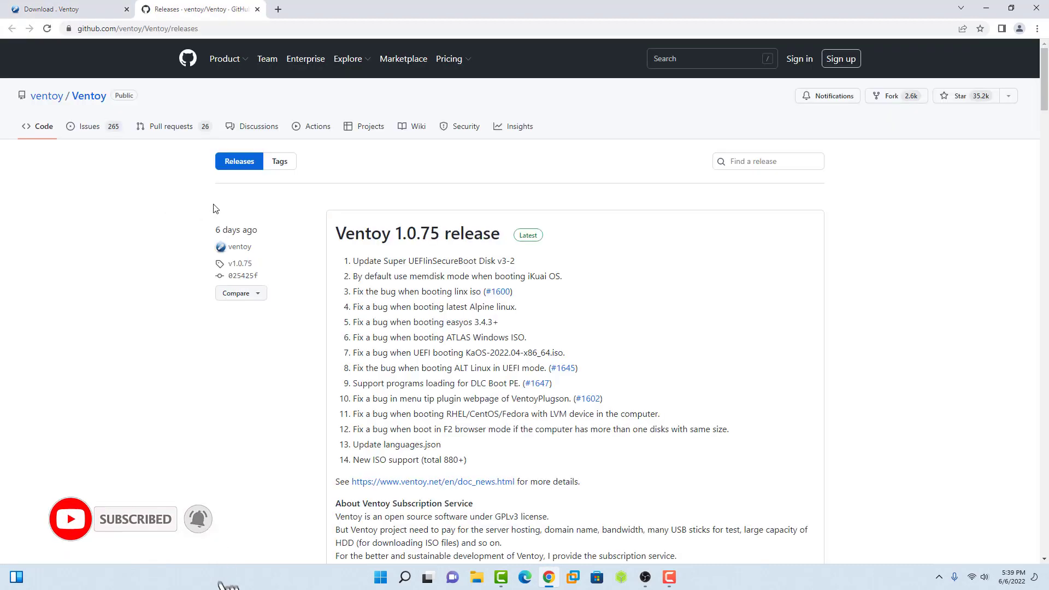
scroll(424, 393, down, 8)
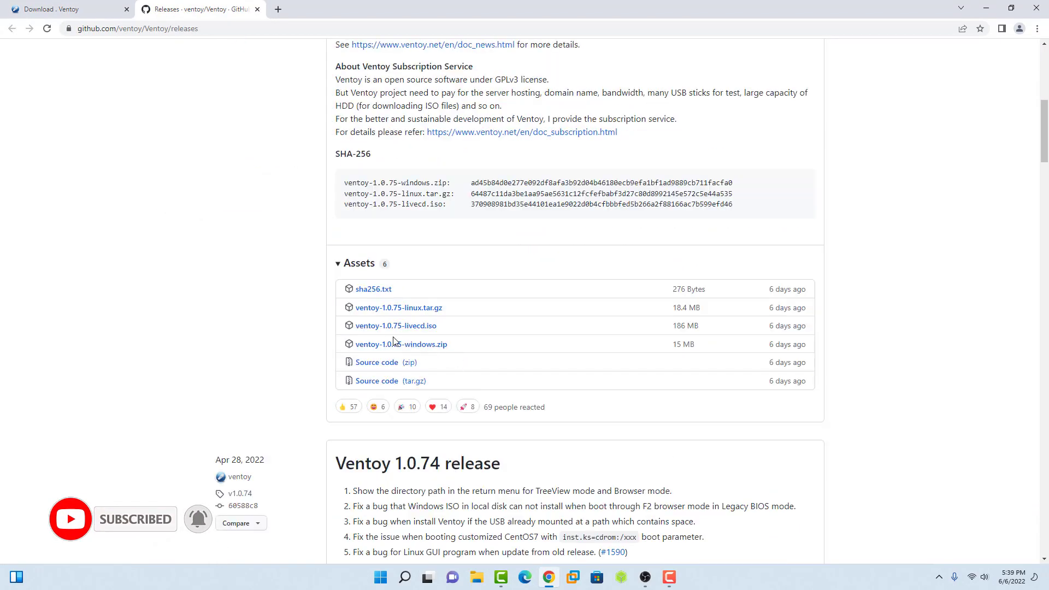
click(399, 347)
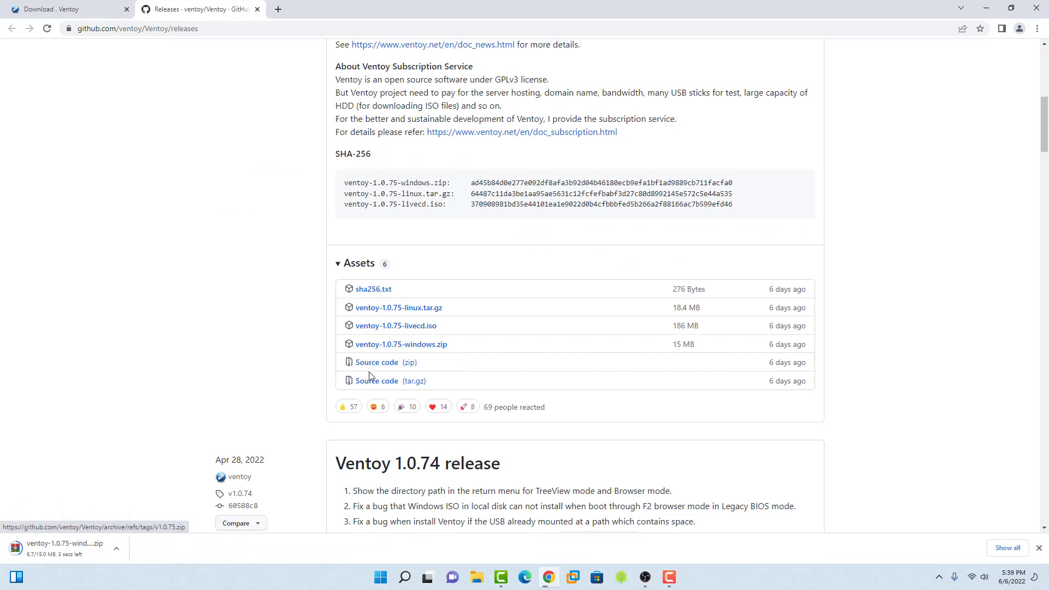
key(ctrl+j)
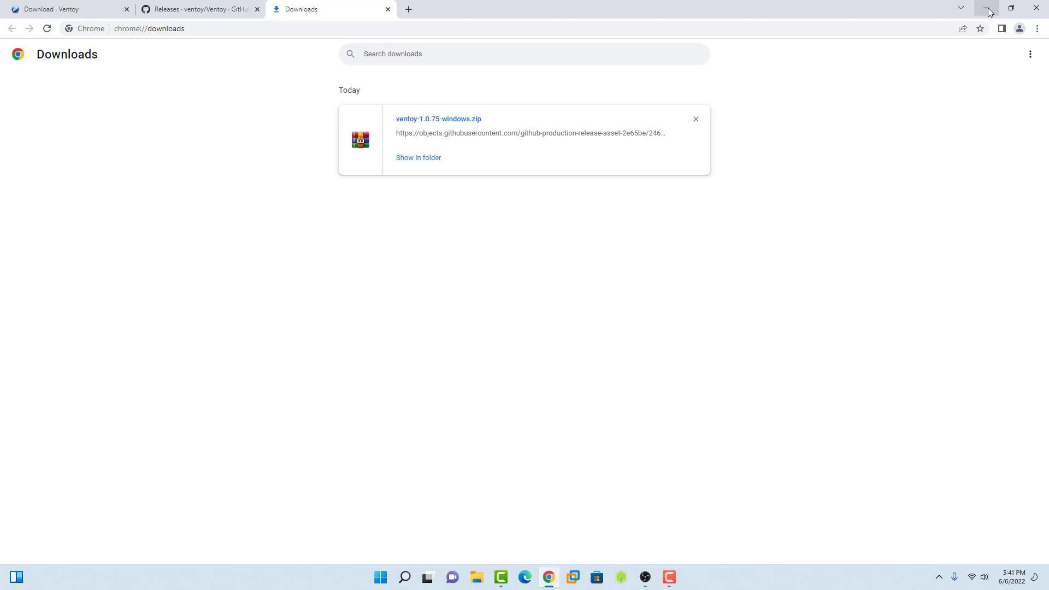
Step: Close Chrome and open the Downloads folder in File Explorer
click(1037, 8)
key(super+e)
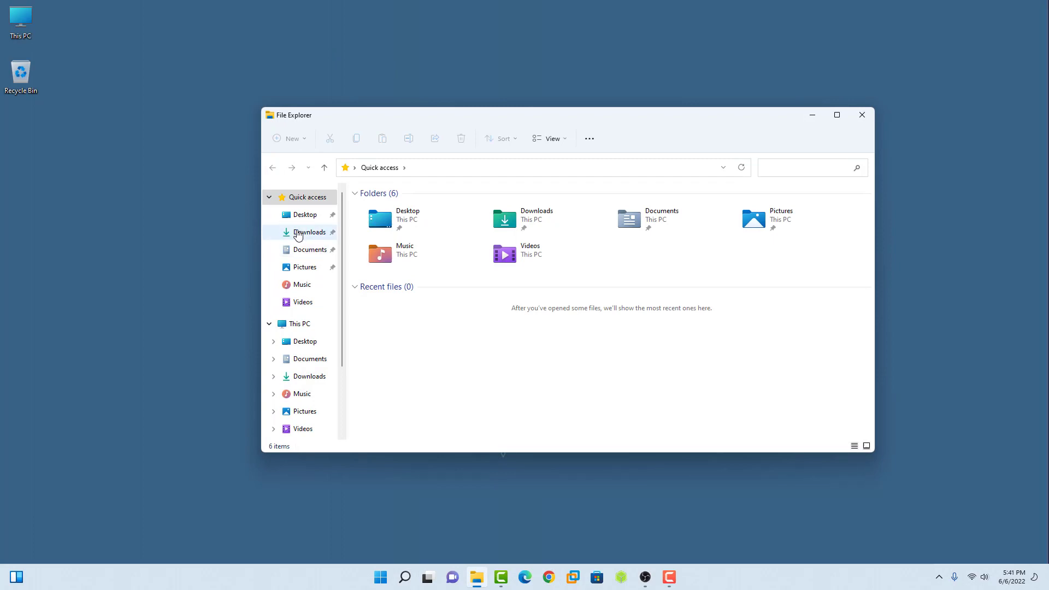
click(297, 233)
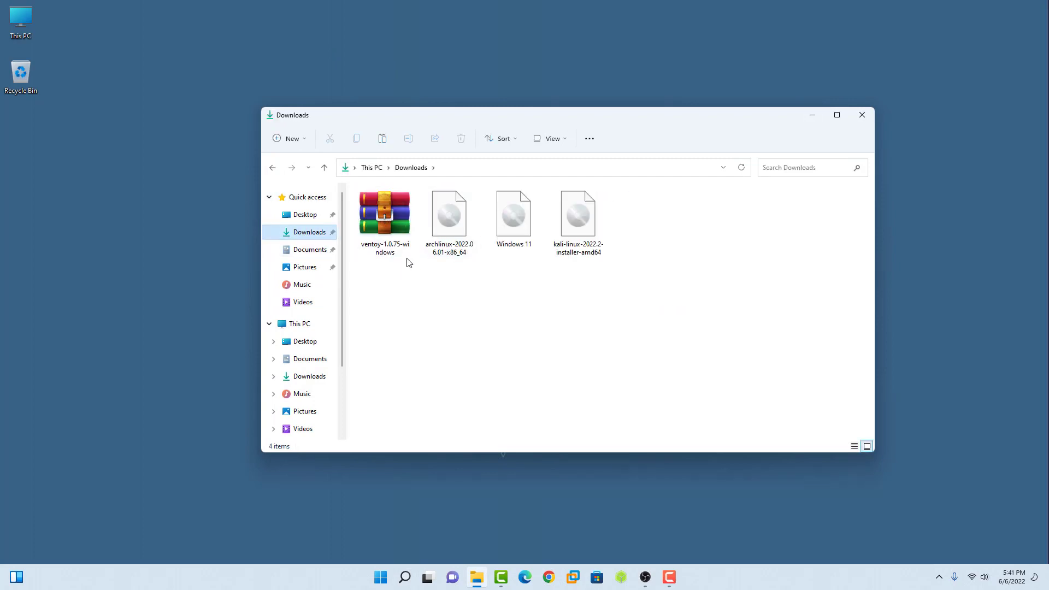
Step: Open the zip in WinRAR, extract the ventoy-1.0.75 folder to the desktop, and close WinRAR
double_click(392, 222)
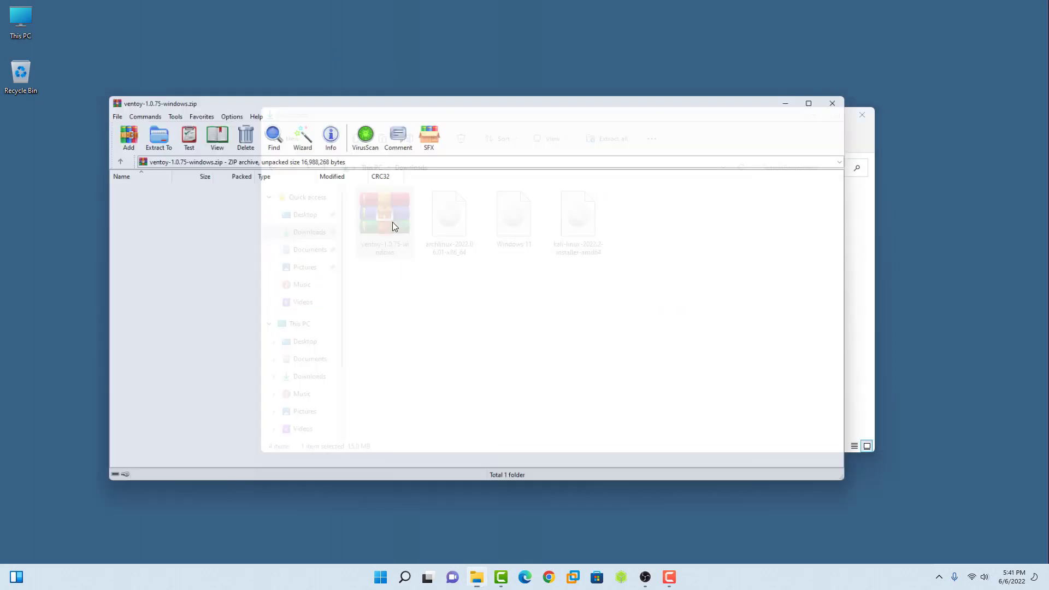
drag(437, 96, 553, 99)
drag(233, 201, 92, 245)
drag(80, 188, 49, 158)
click(970, 97)
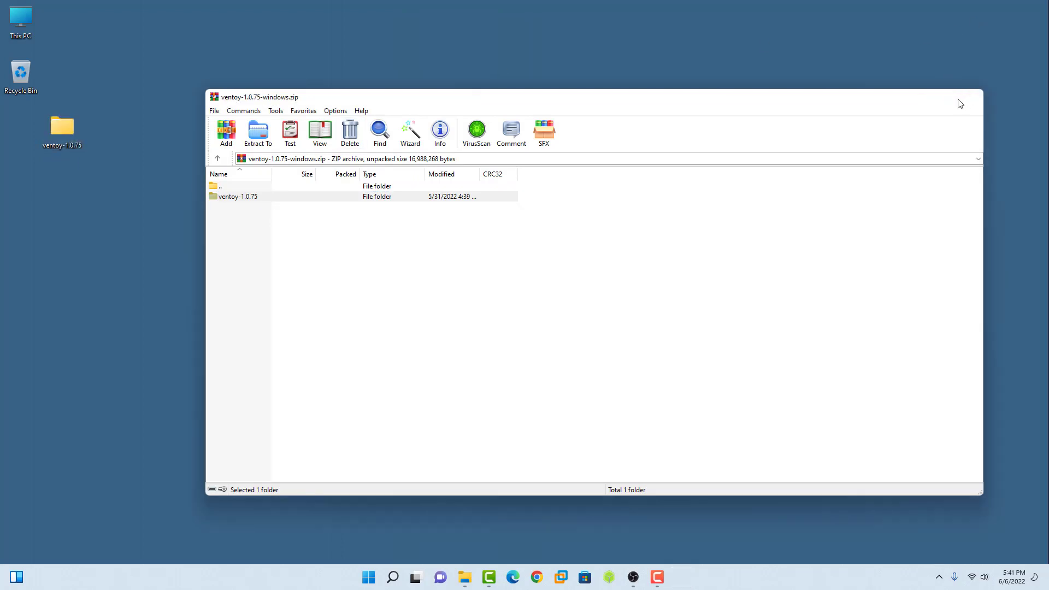
Step: Close Downloads, move the ventoy-1.0.75 folder to the desktop's top centre and open it
click(866, 116)
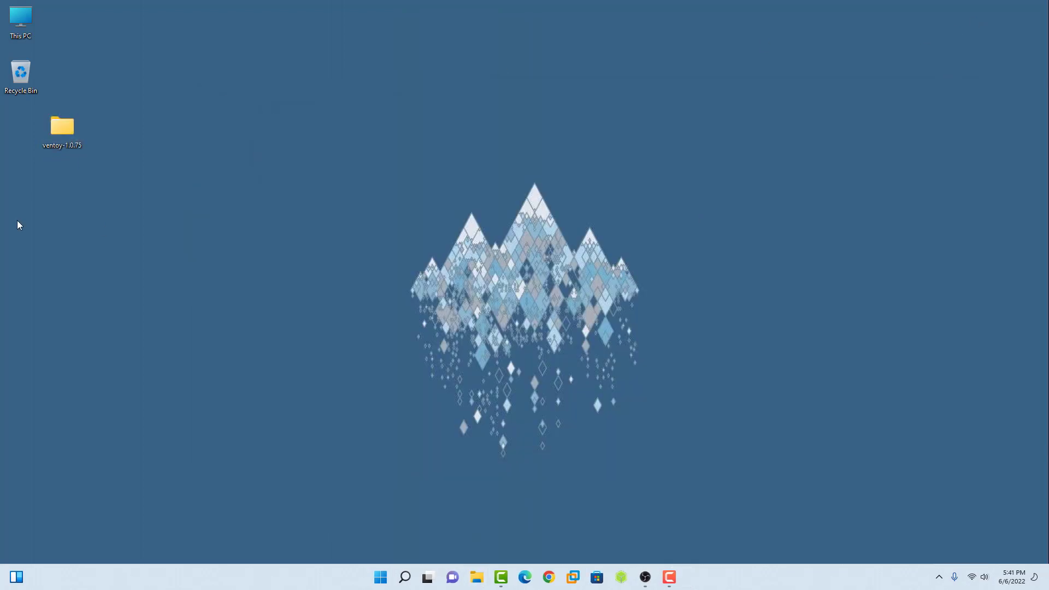
drag(61, 136, 568, 171)
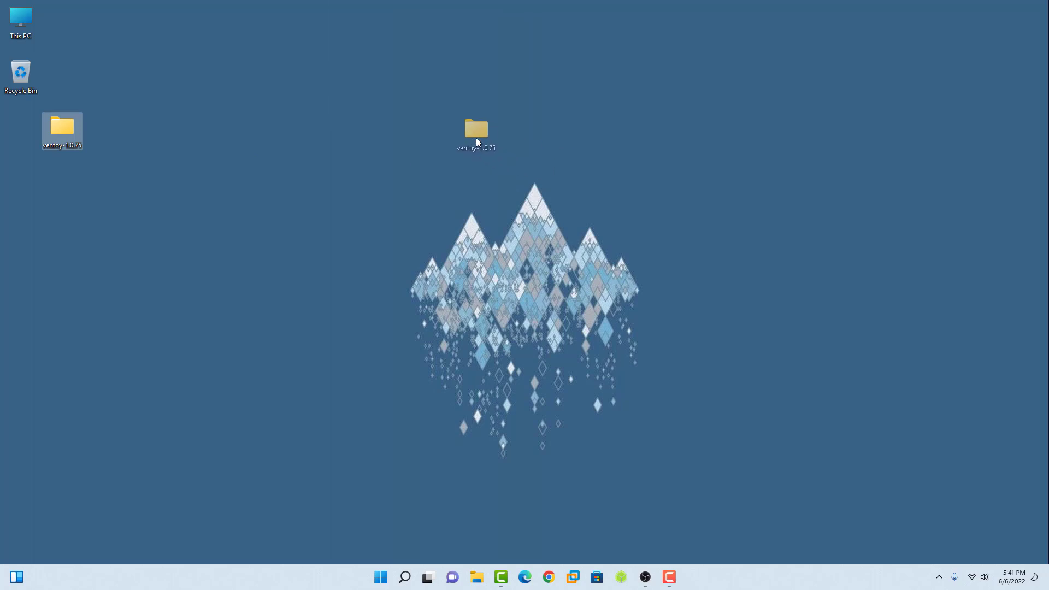
drag(476, 138, 485, 142)
double_click(478, 130)
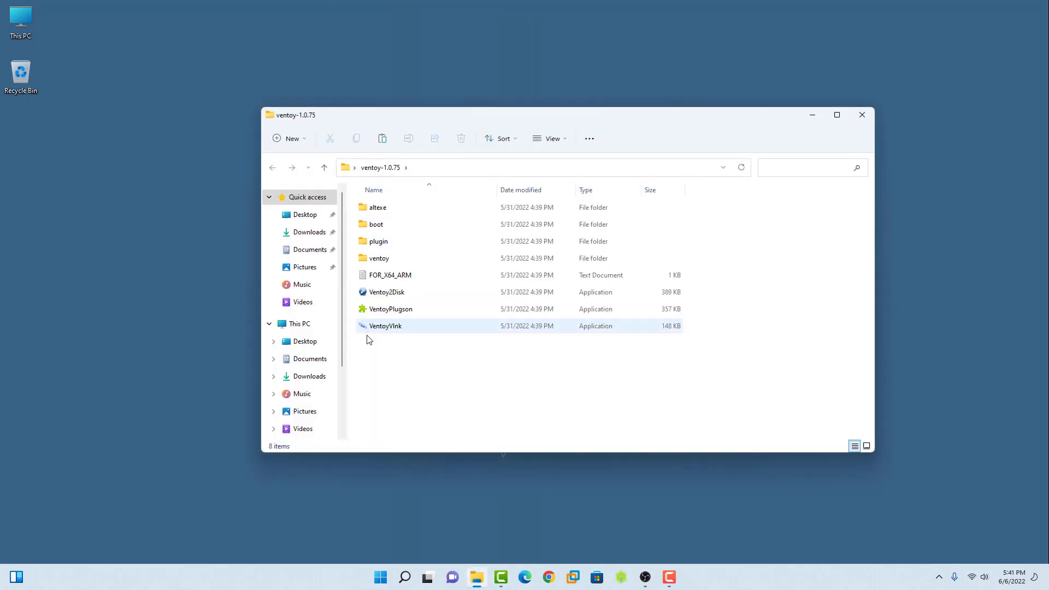
Step: Launch Ventoy2Disk with the 32GB SanDisk Cruzer Blade (E:) as target and English language
double_click(381, 294)
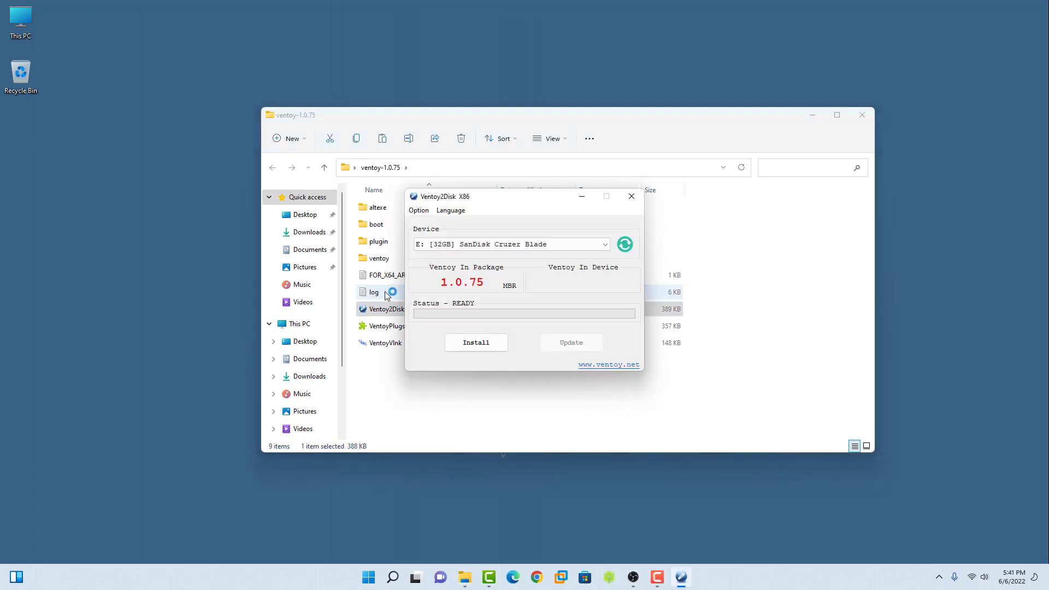
click(861, 115)
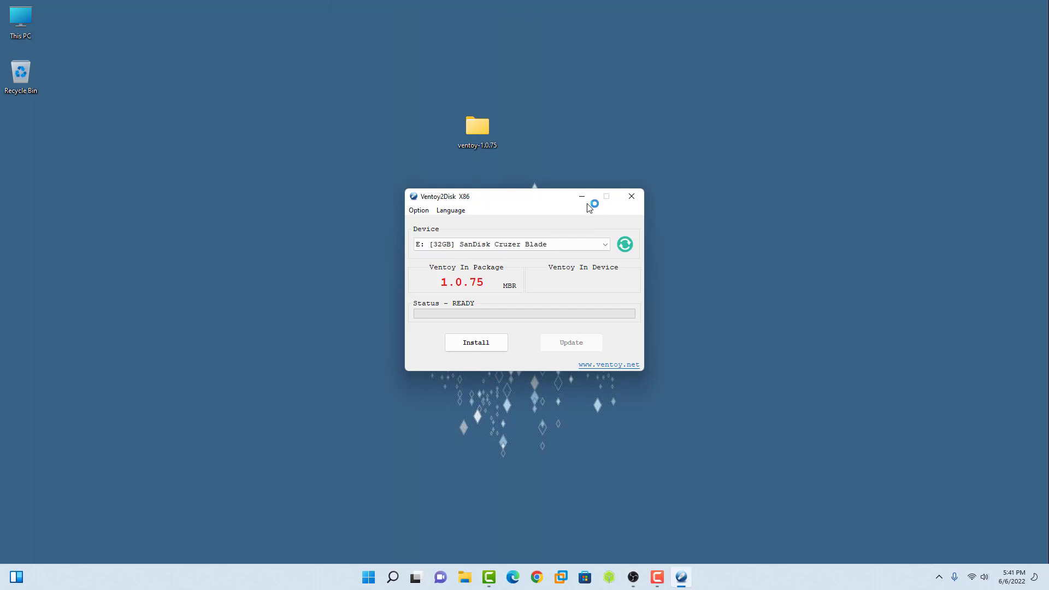
click(483, 245)
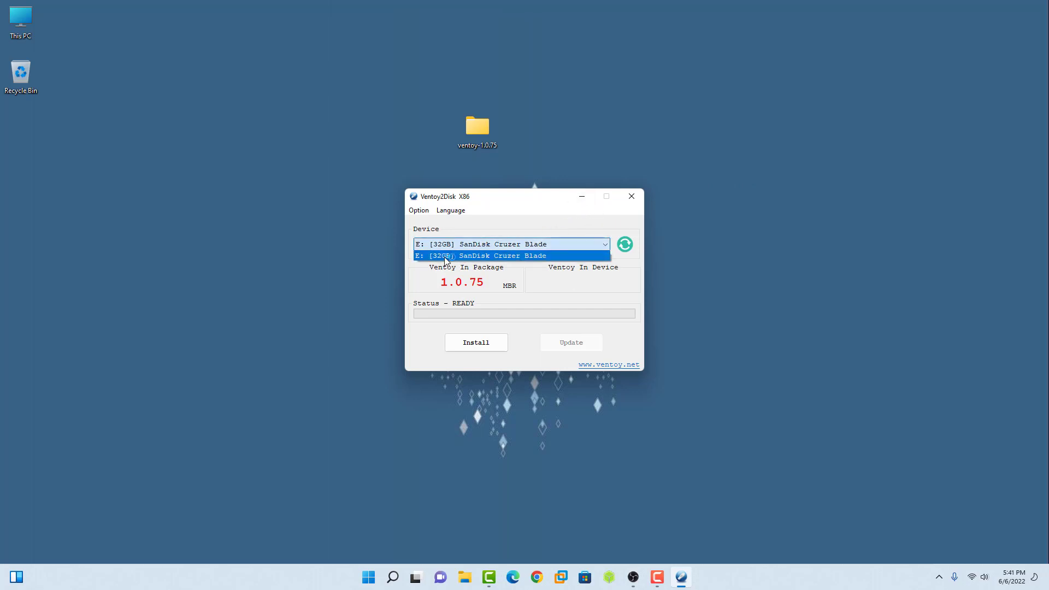
click(503, 256)
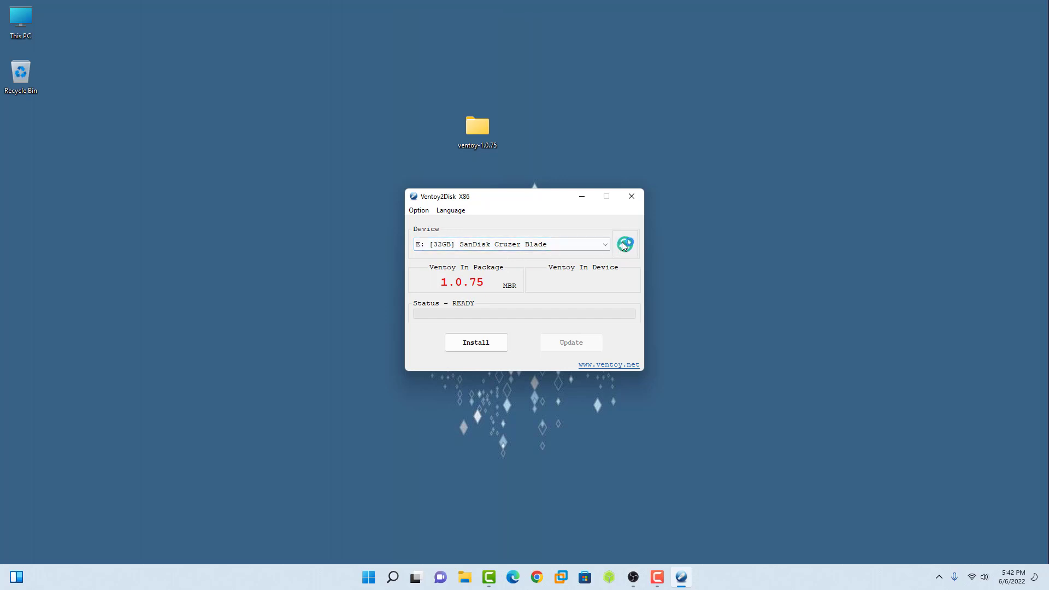
click(457, 211)
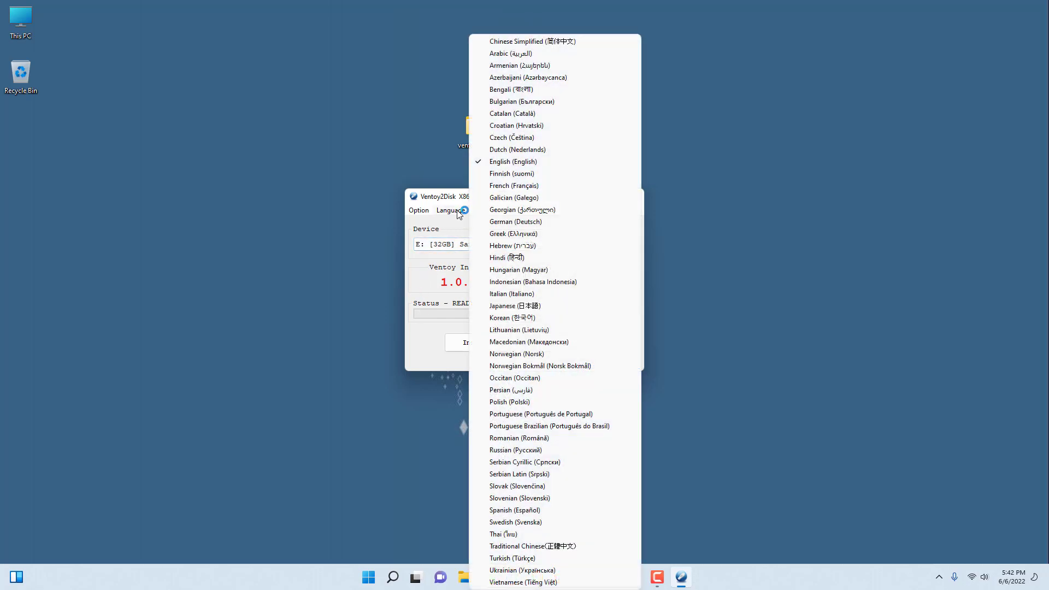
click(509, 162)
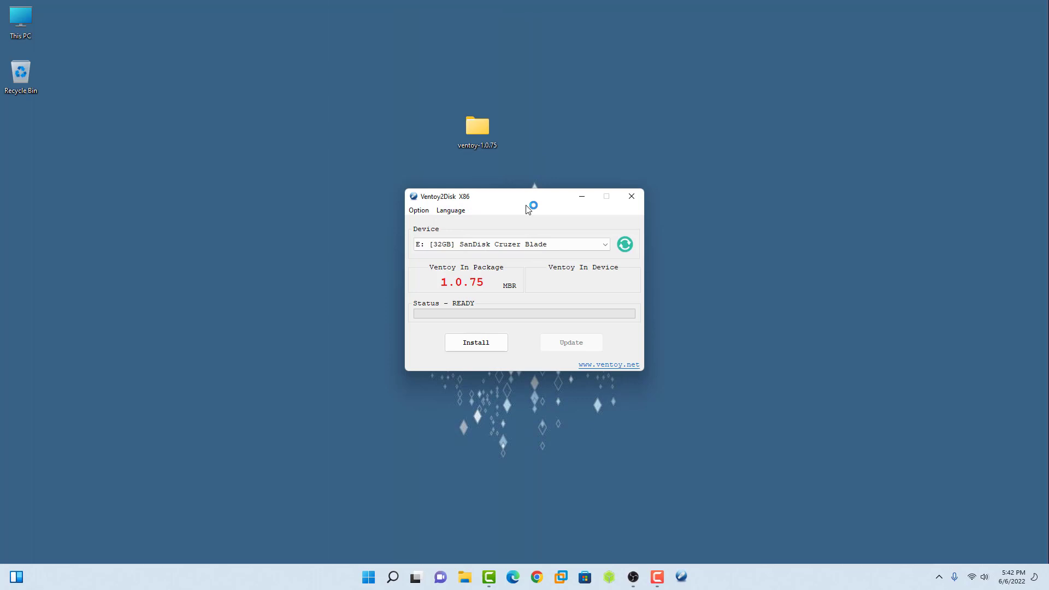
Step: Install Ventoy 1.0.75 to the SanDisk drive, accepting both format warnings, then close Ventoy2Disk
click(477, 344)
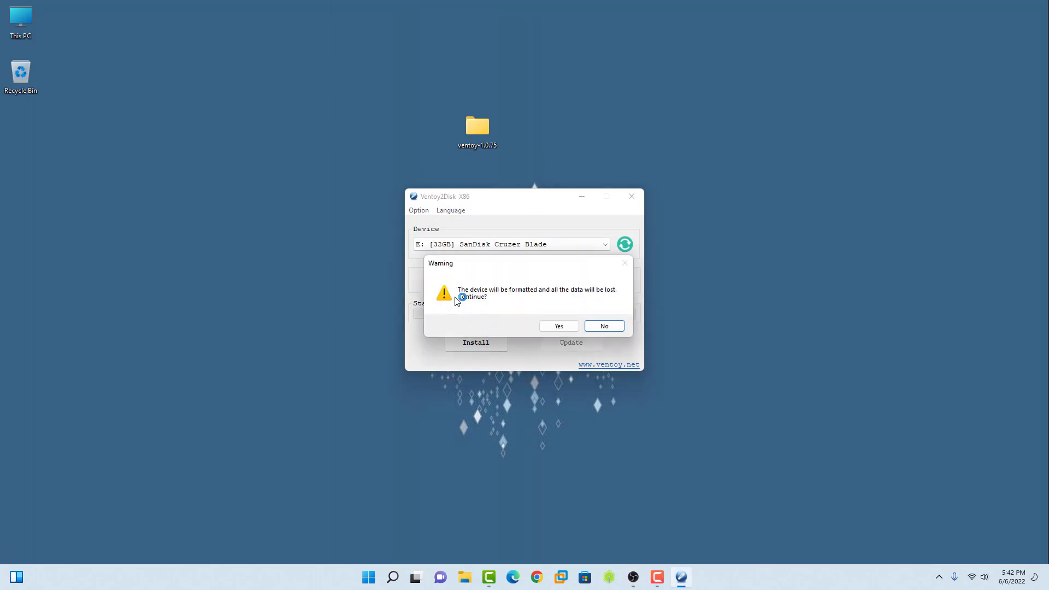
click(559, 326)
click(558, 326)
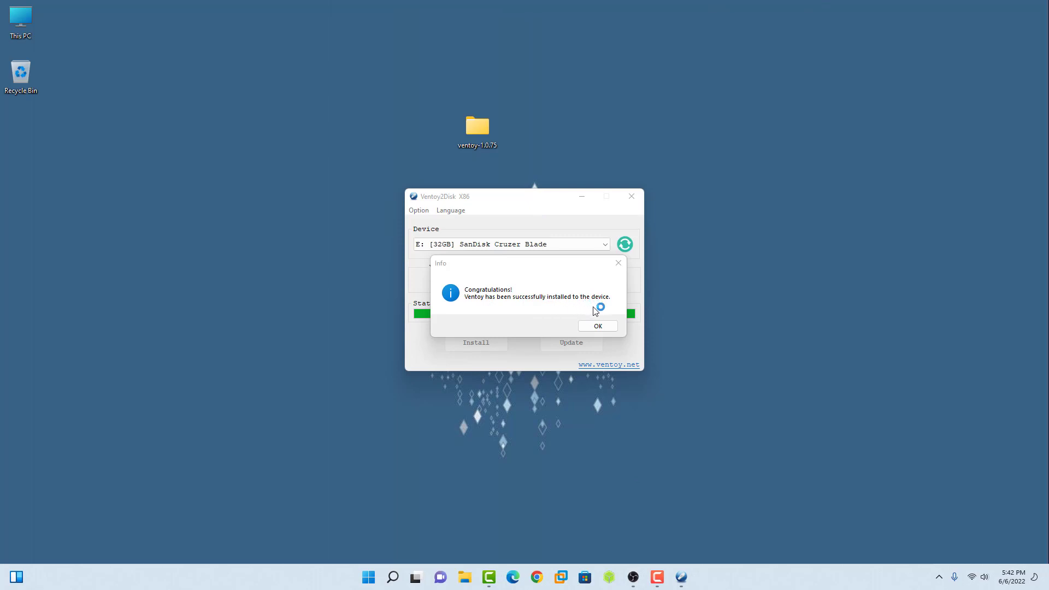
click(599, 327)
click(599, 326)
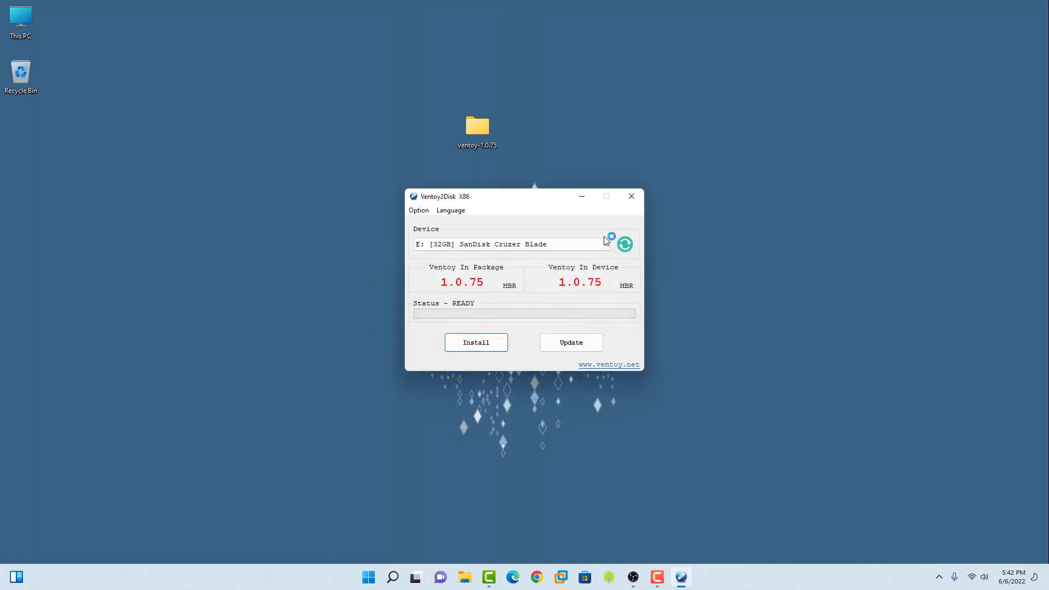
click(638, 200)
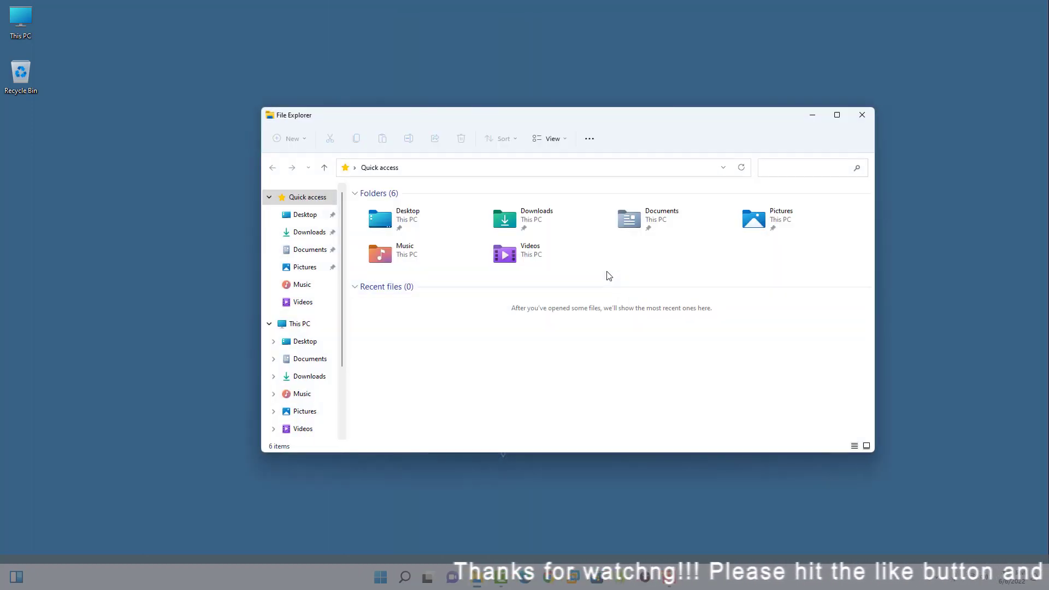
Step: Send the Arch, Kali and Windows 11 ISOs from Downloads to Ventoy (E:), then view This PC
click(309, 235)
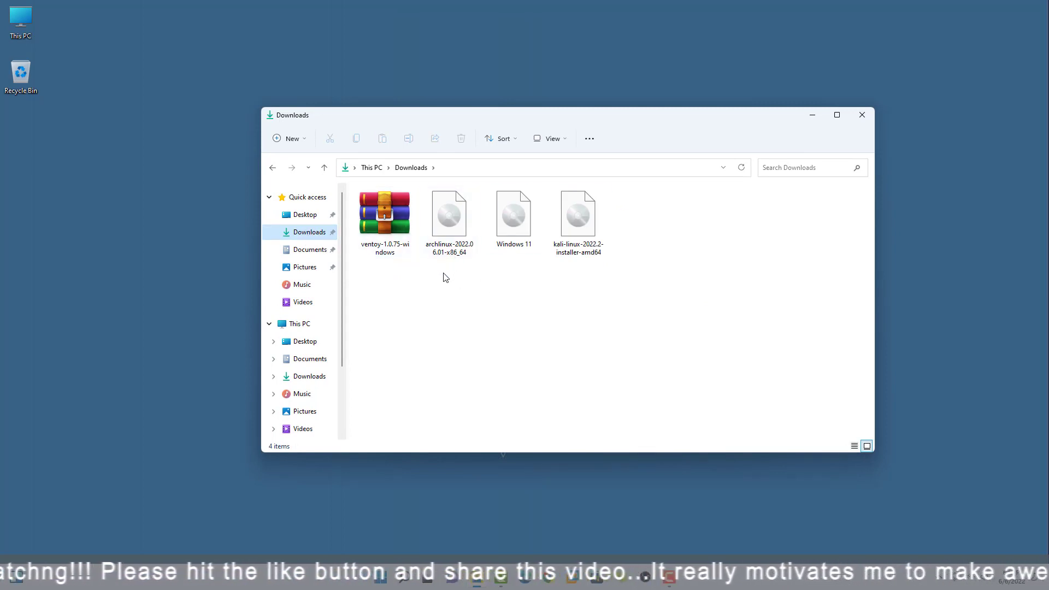
drag(443, 277, 611, 220)
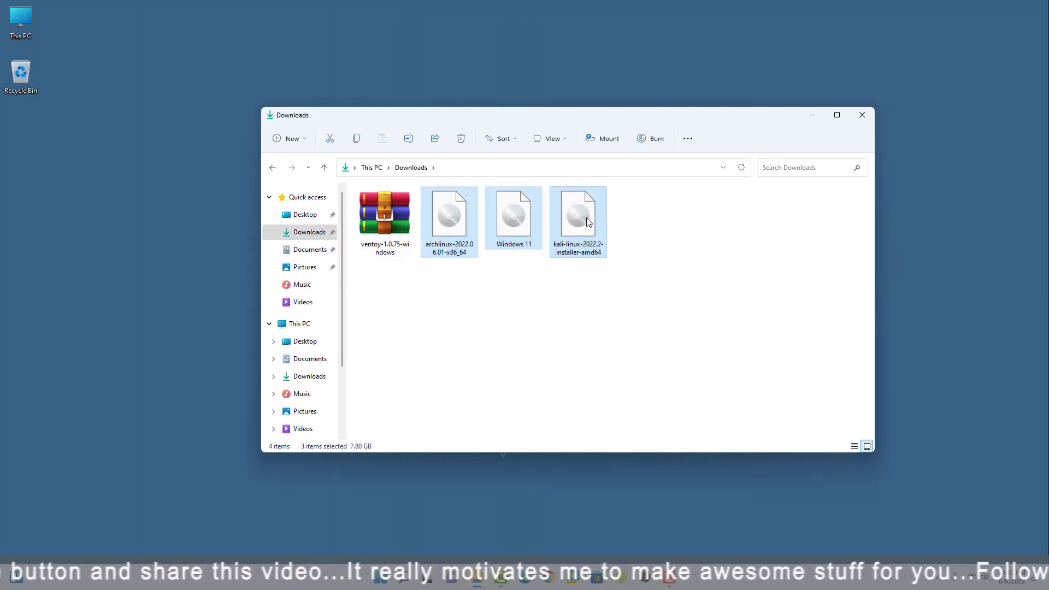
right_click(584, 225)
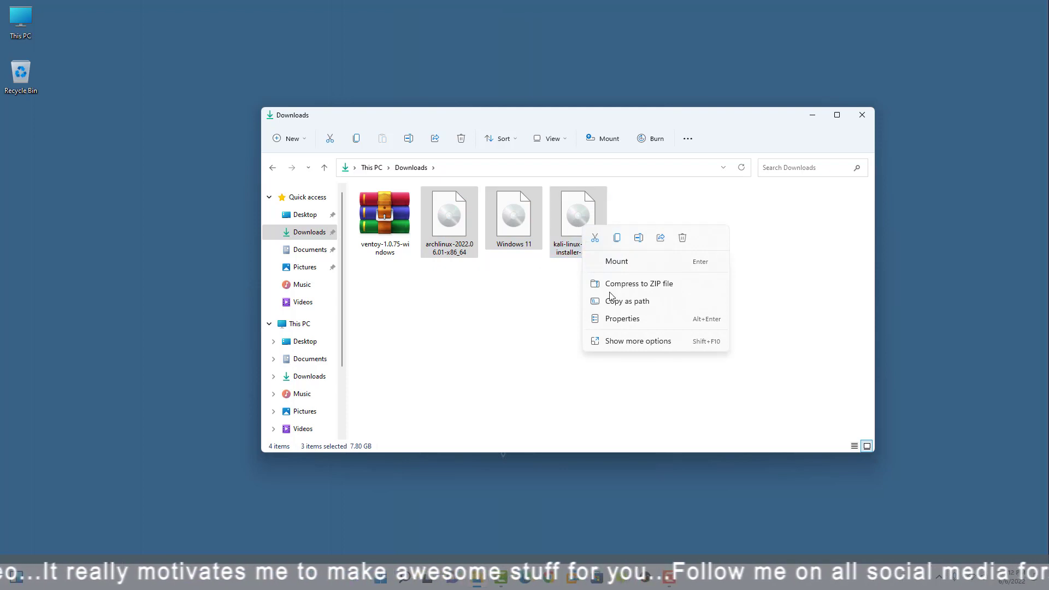
click(623, 343)
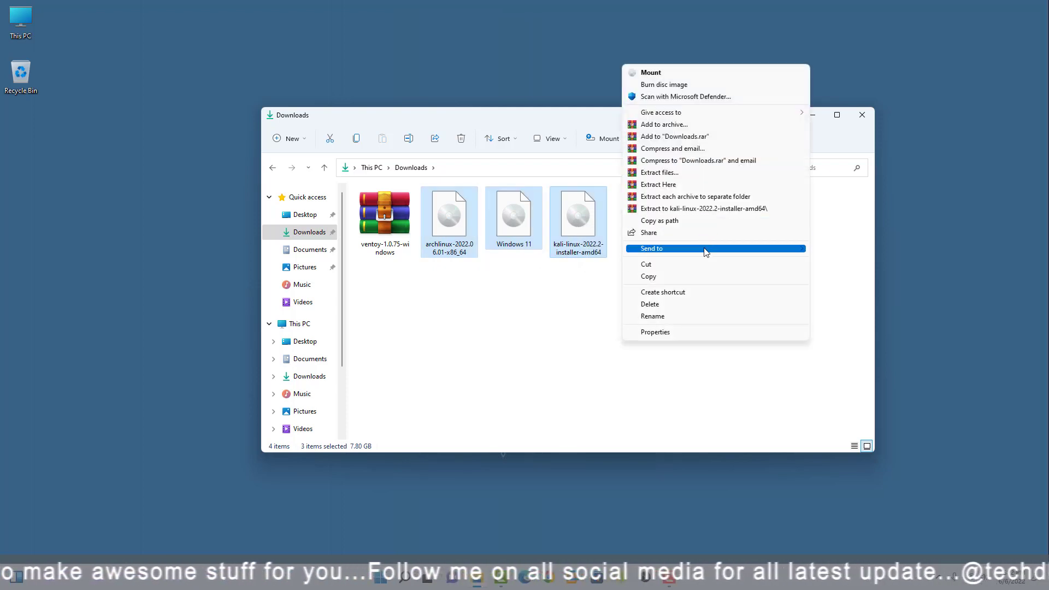
mouse_move(706, 252)
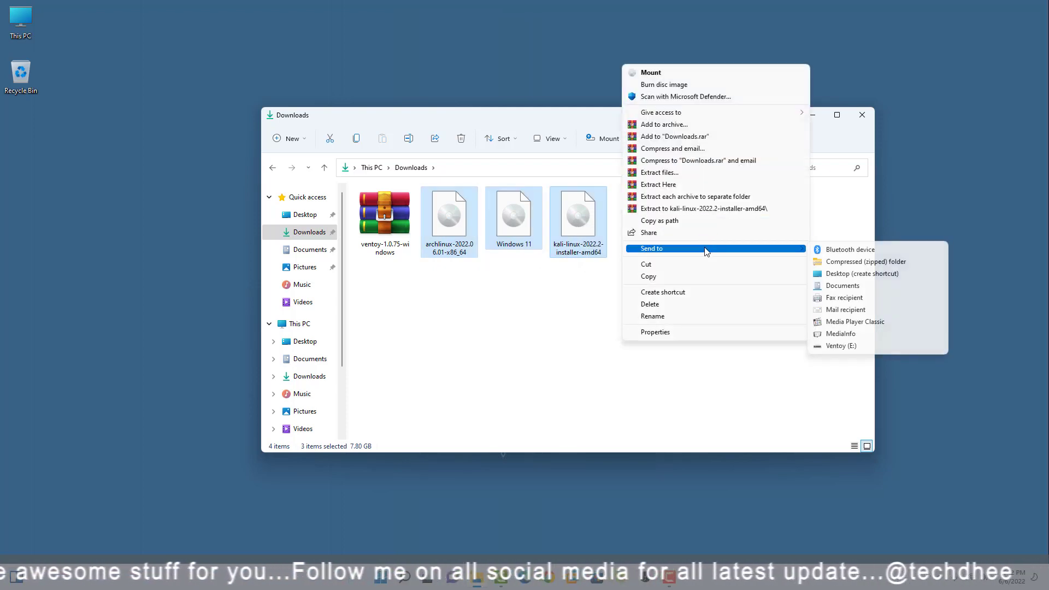
click(839, 345)
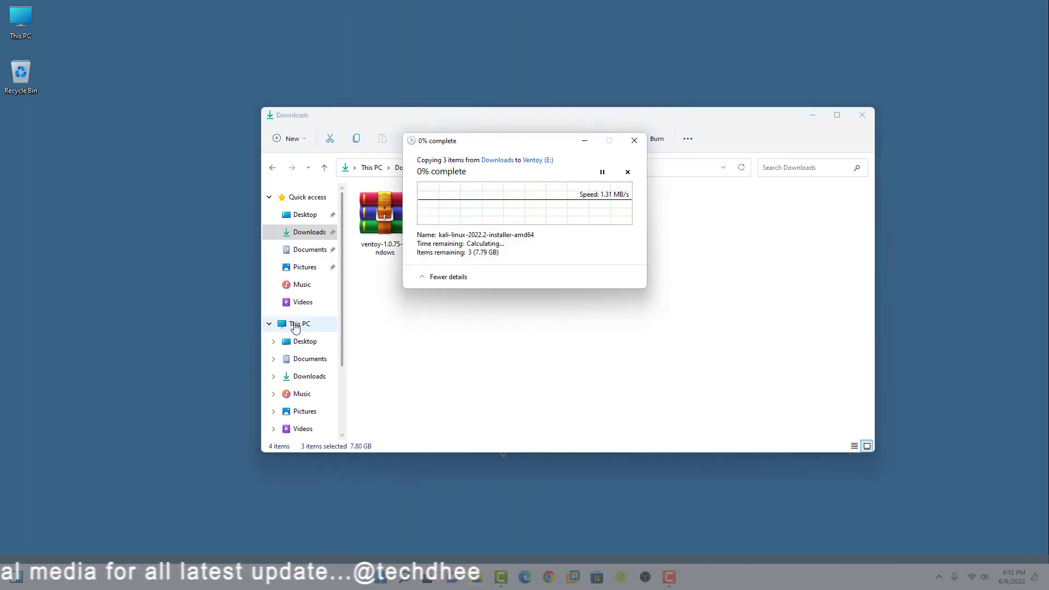
click(294, 325)
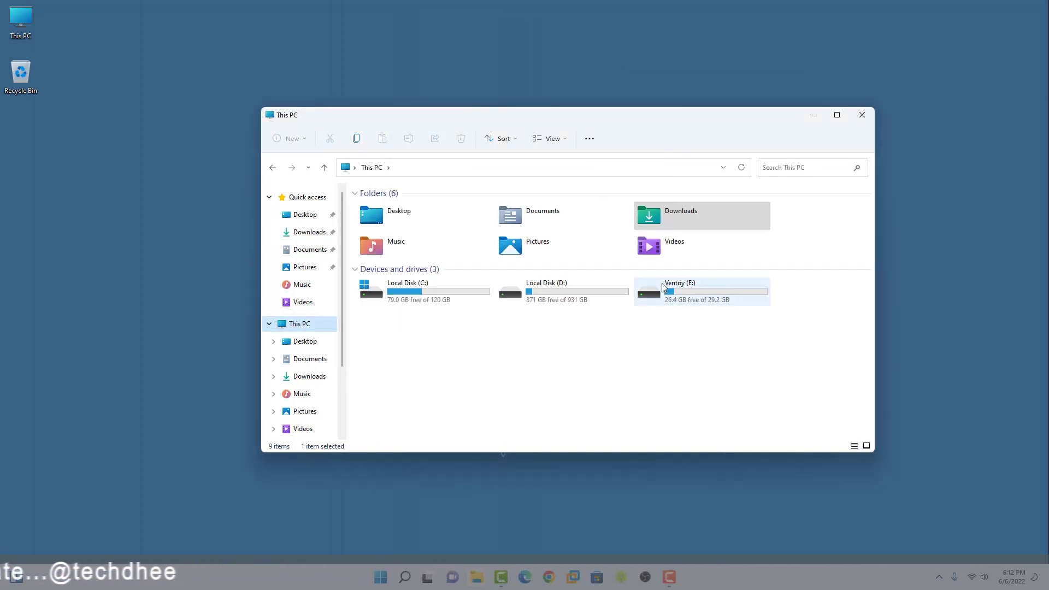
Step: After the copy finishes, confirm all three ISOs are on Ventoy (E:) and close Explorer
click(861, 116)
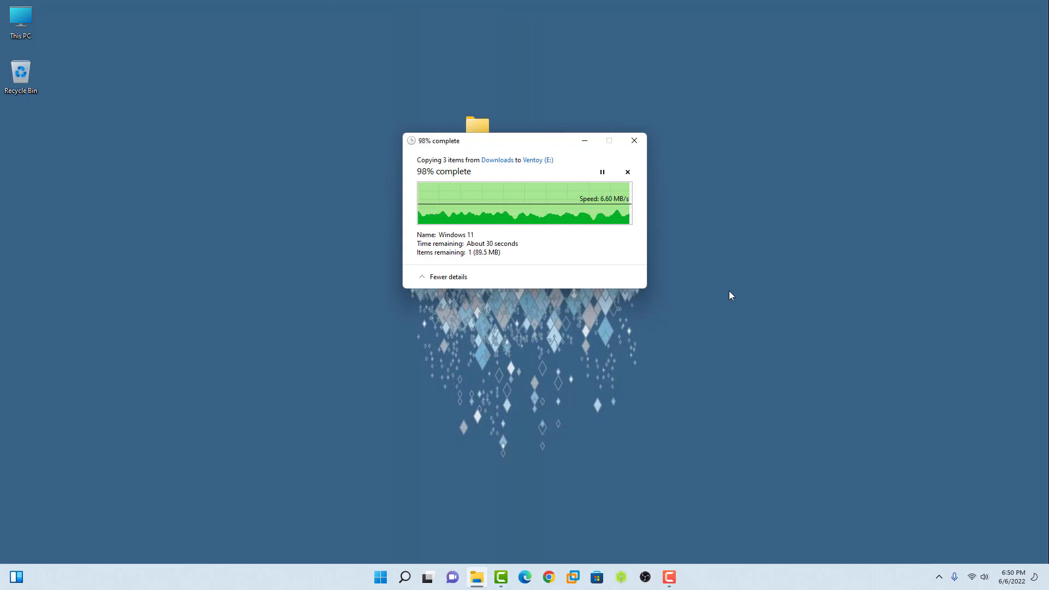
key(super+e)
click(299, 323)
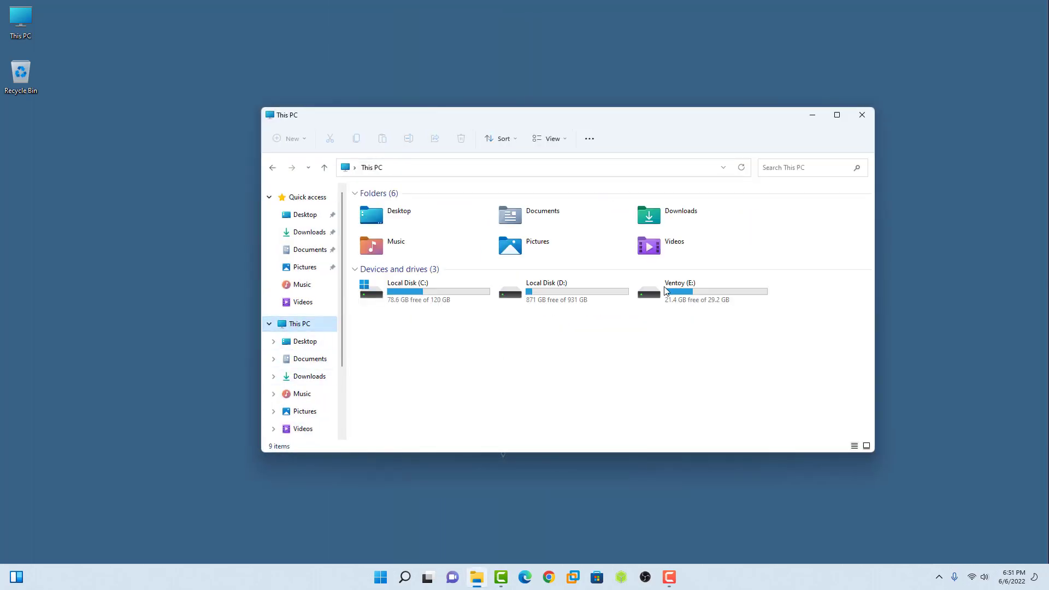
double_click(732, 300)
drag(386, 262, 395, 208)
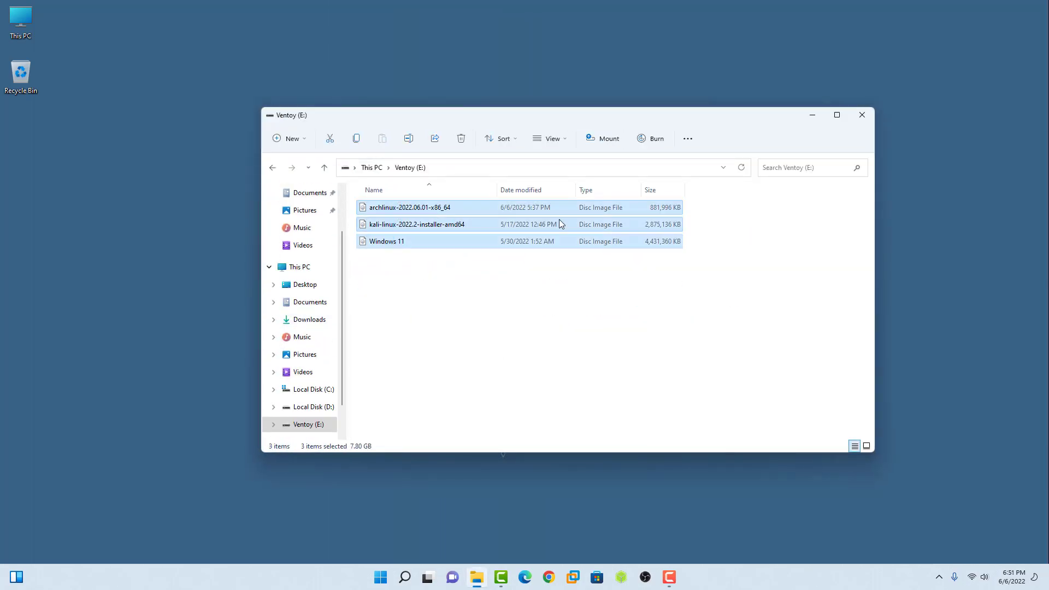
click(862, 115)
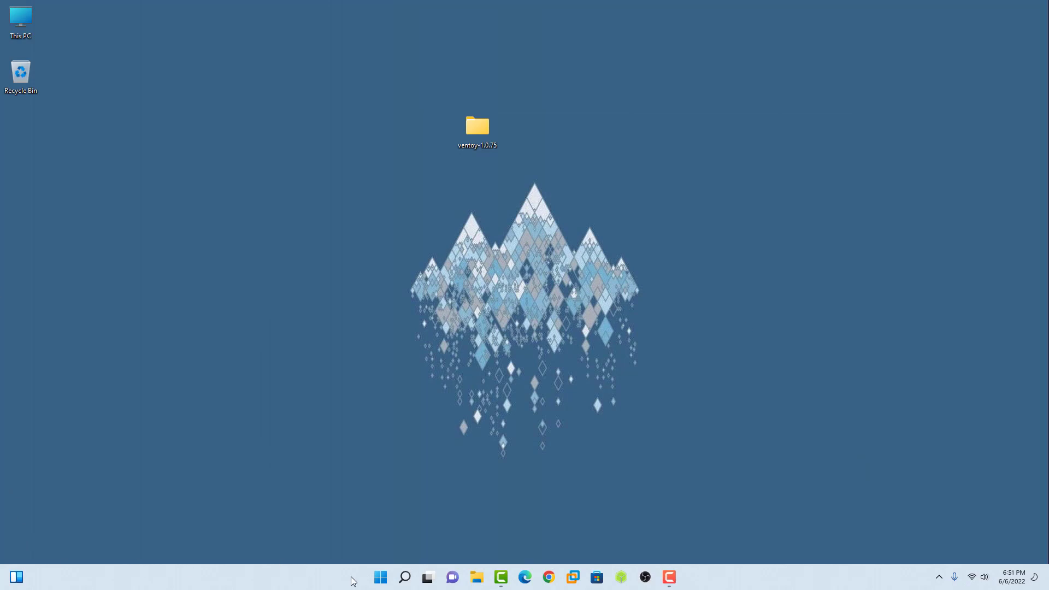
Step: Restart Windows 11 from the Start menu power options to reach the boot device list
click(380, 577)
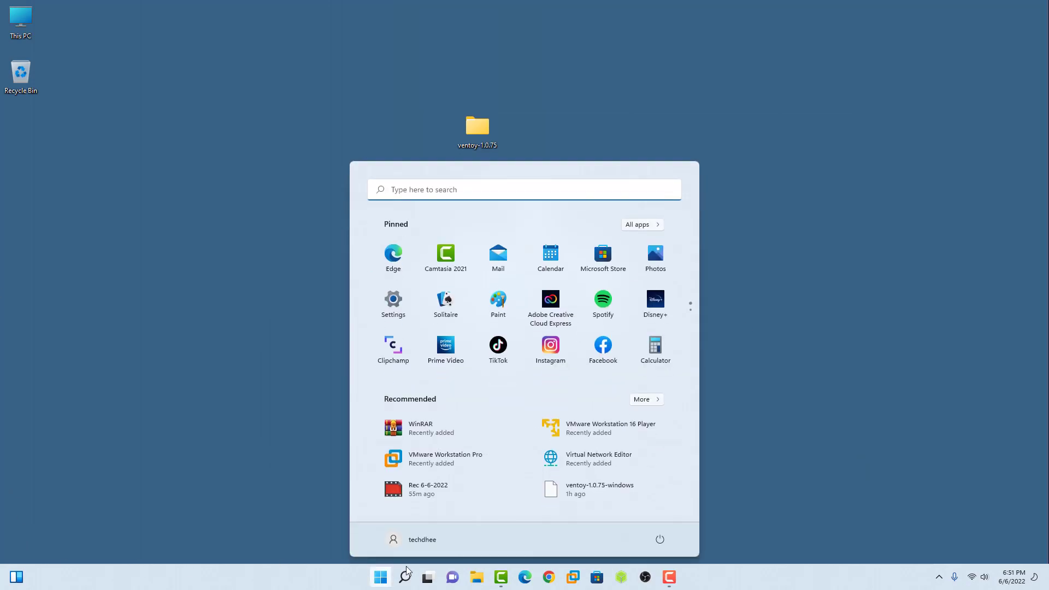
click(660, 540)
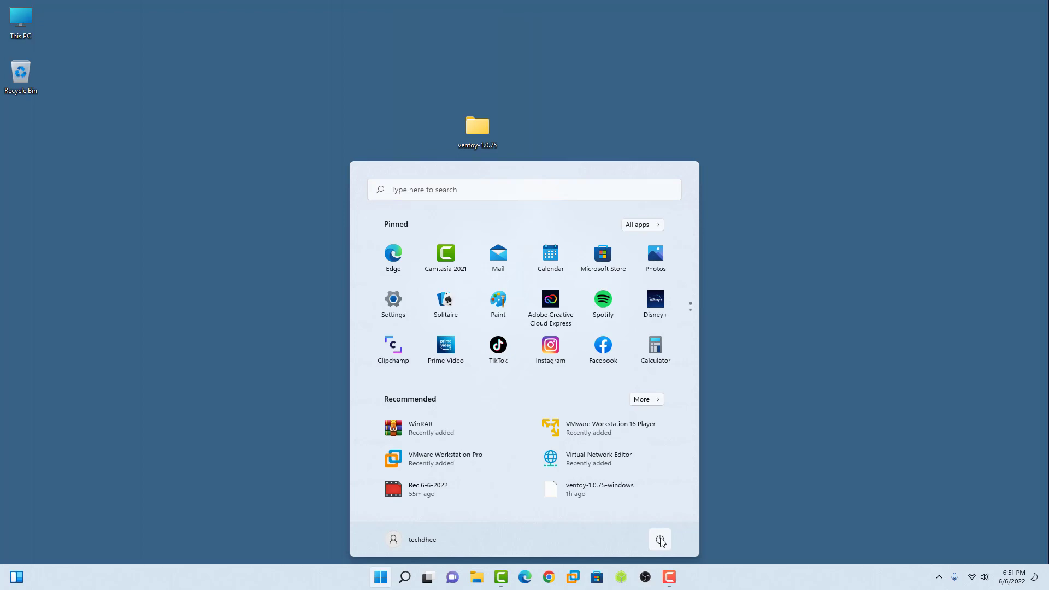
click(661, 540)
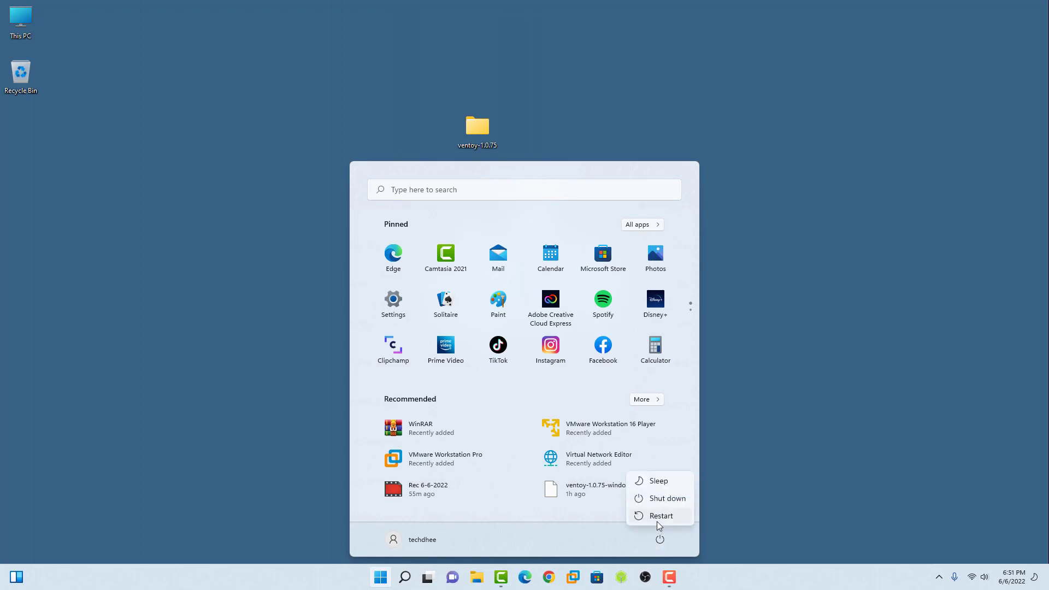
click(661, 515)
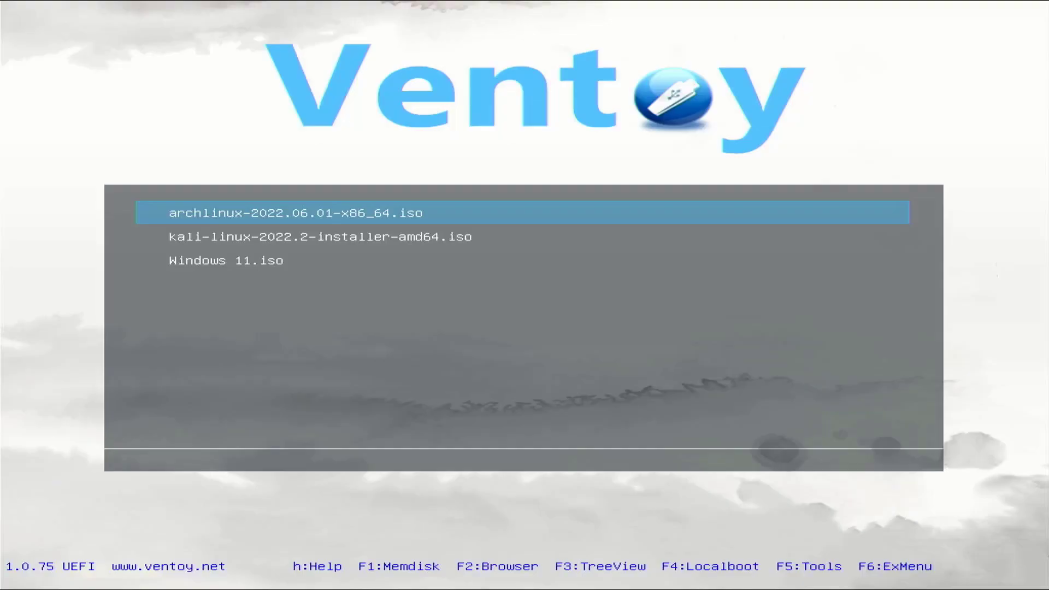
Step: Move the Ventoy menu selection between the kali-linux-2022.2 installer and Windows 11.iso entries
key(Down)
key(Down)
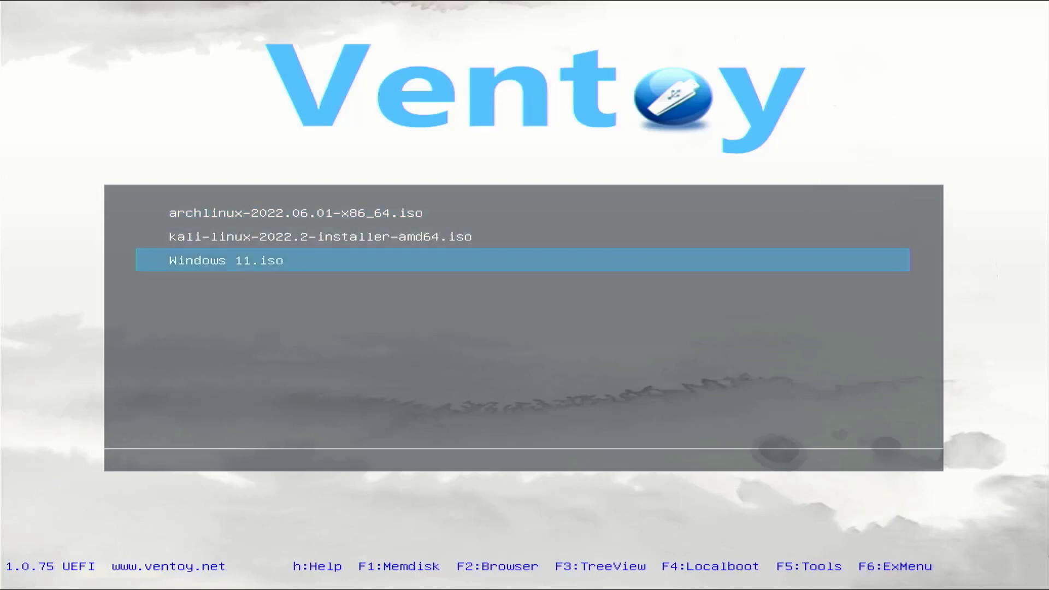
key(Up)
key(Down)
key(Up)
key(Up)
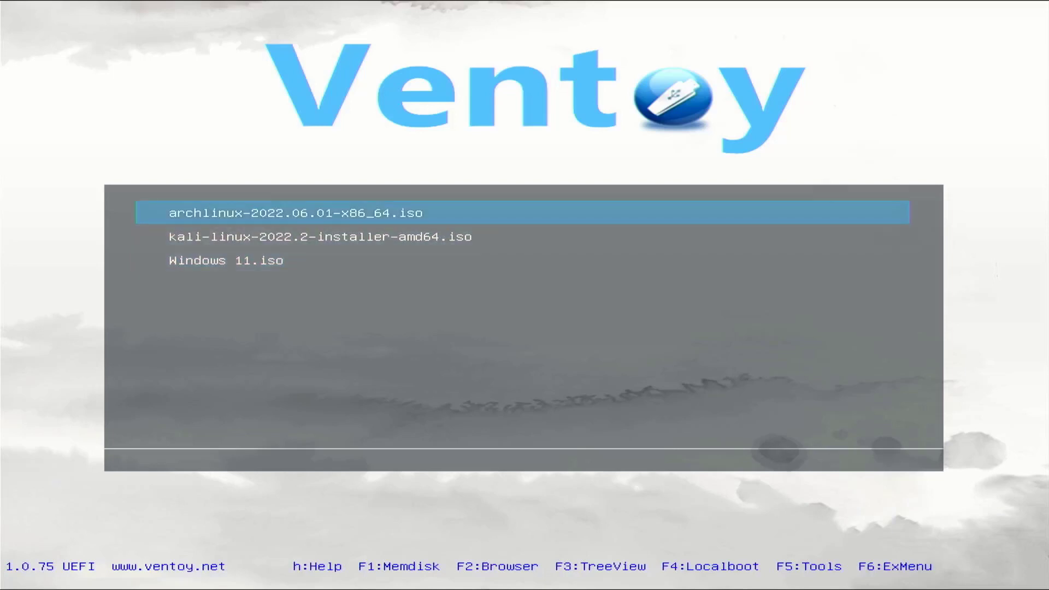
key(Down)
key(Down)
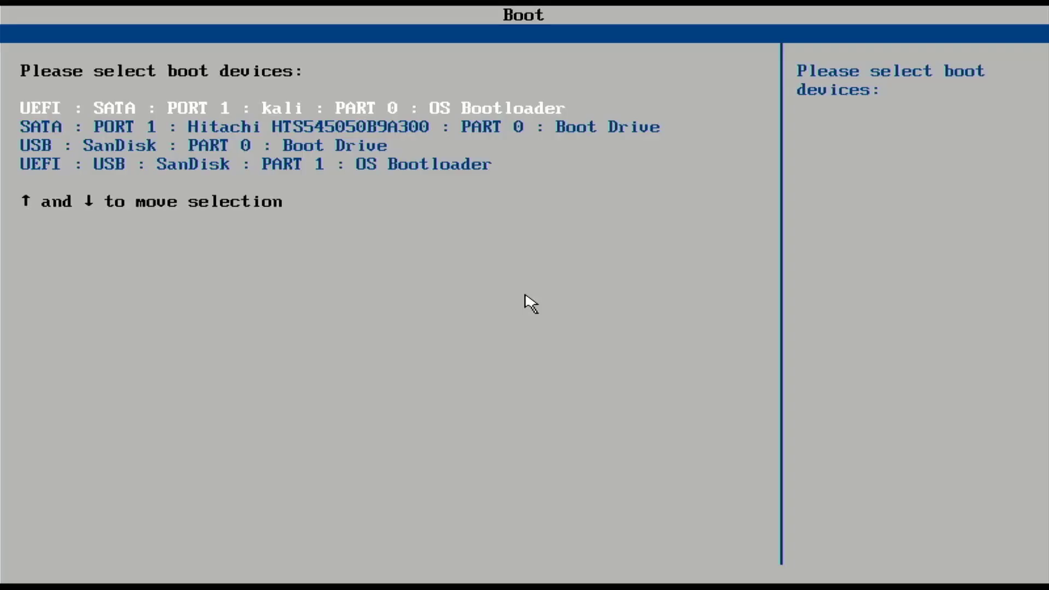
Step: Select the UEFI : USB : SanDisk : PART 1 entry in the firmware boot list
key(Down)
key(Down)
key(Down)
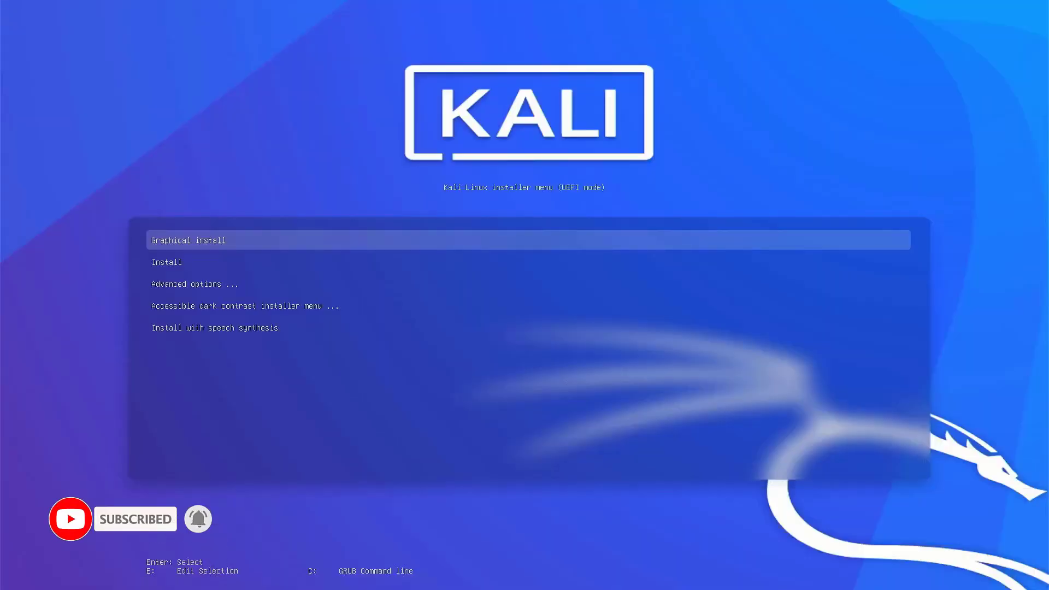
Step: Move down through the Kali installer options such as Graphical install, Install and Advanced options
key(Down)
key(Down)
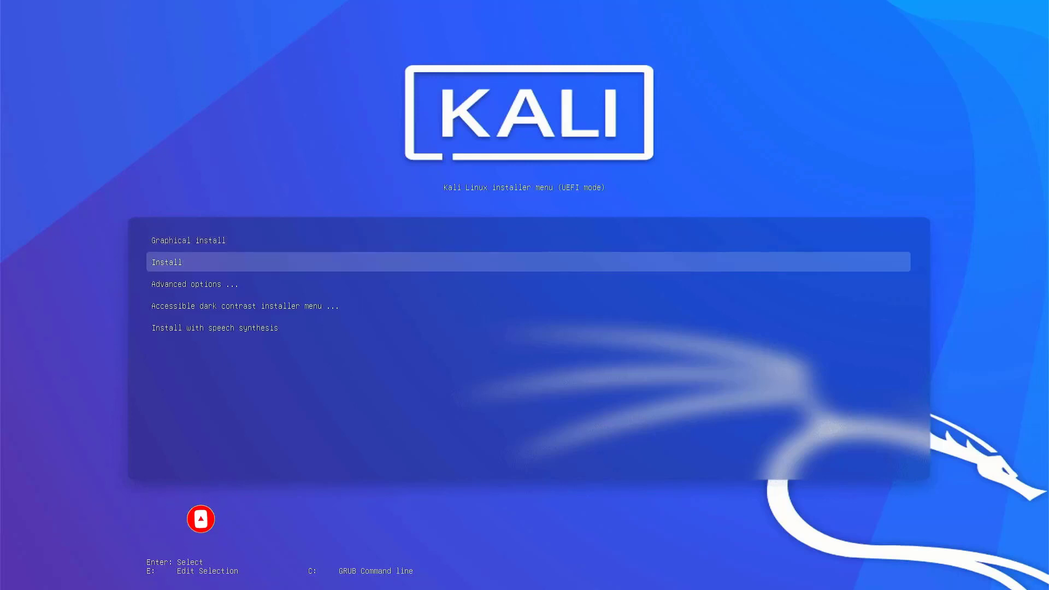